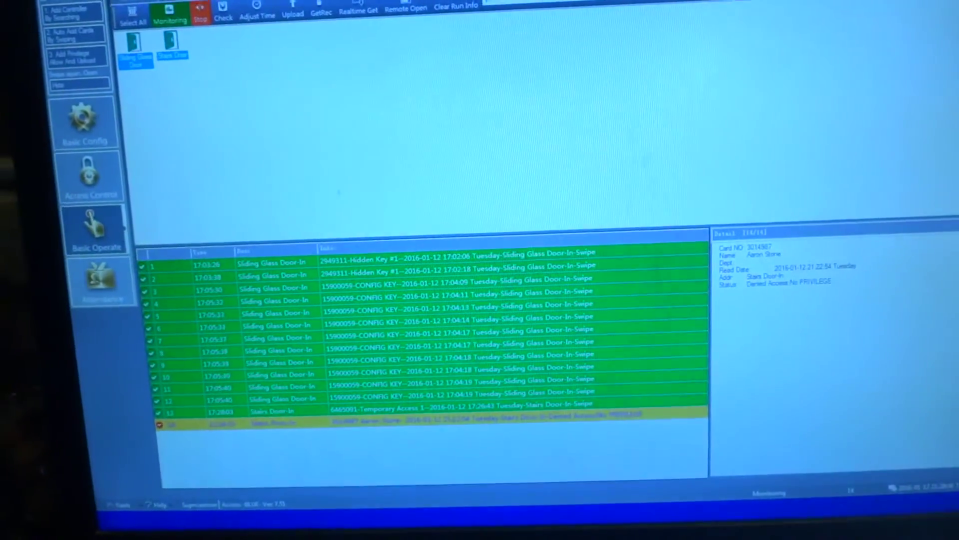
Quit the door control program, back out of the caution prompt, and choose Edit Access Control.
left_click(527, 228)
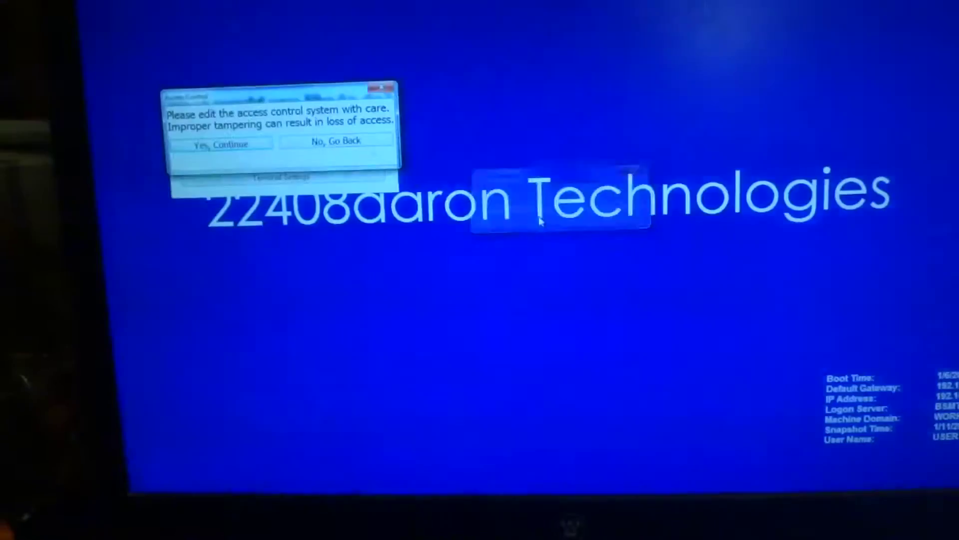
left_click(292, 209)
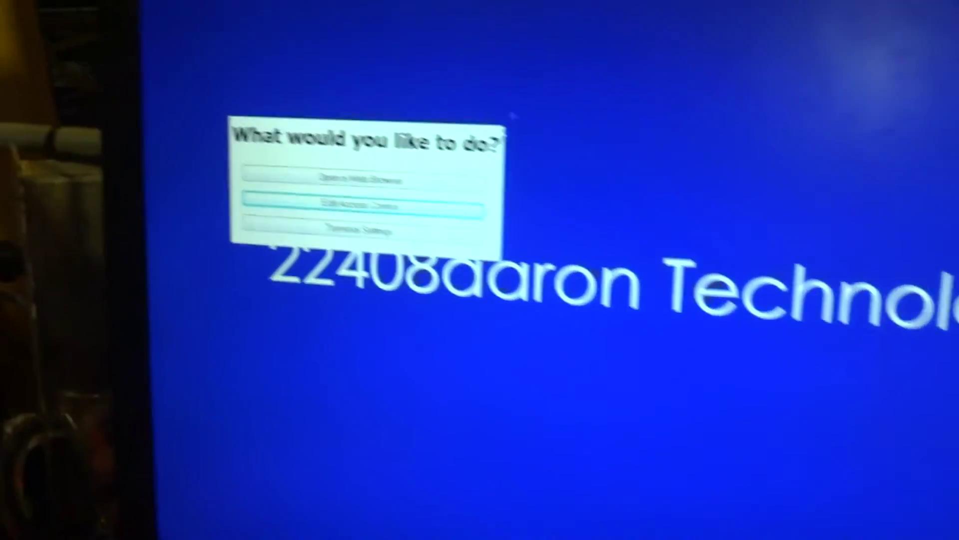
left_click(385, 223)
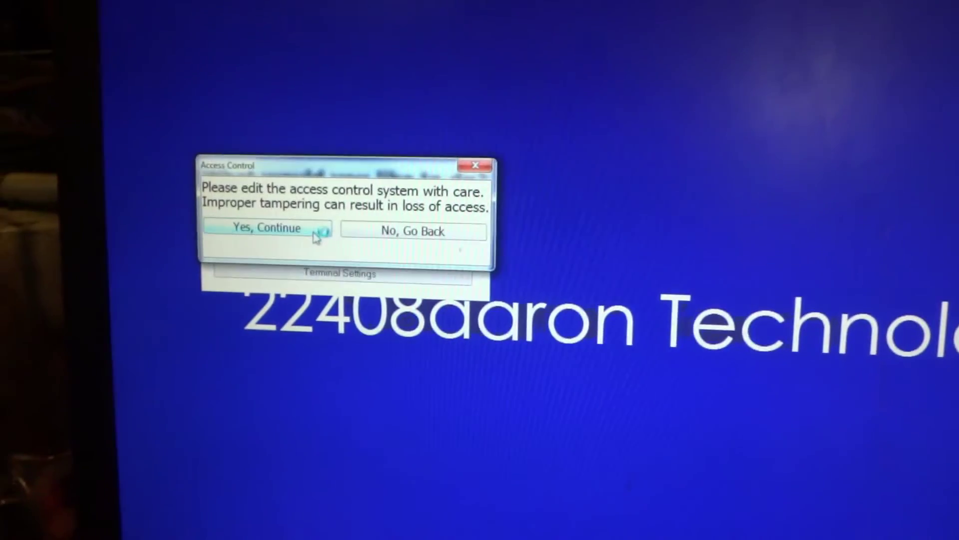
left_click(319, 233)
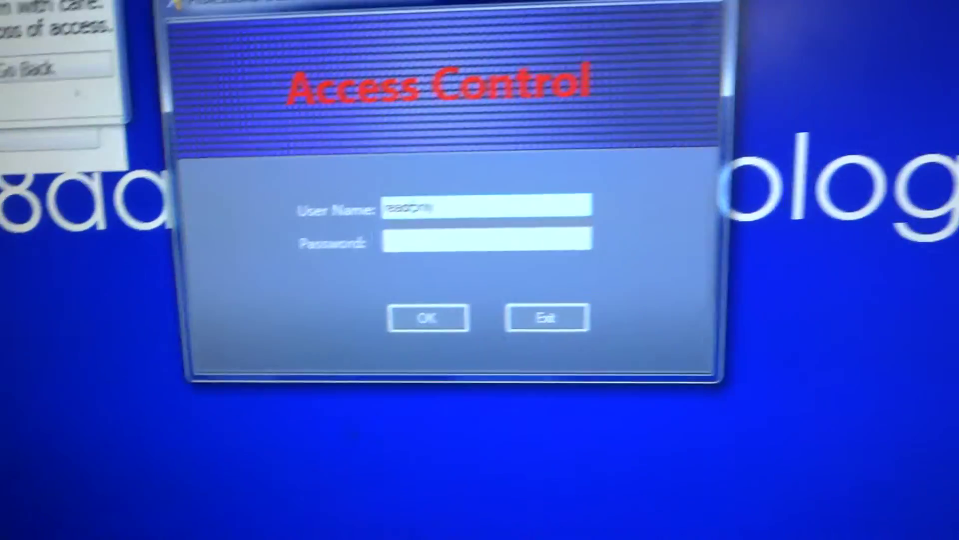
Submit the login to reach the controllers list showing controller 423124350 on port 60000.
key("Return")
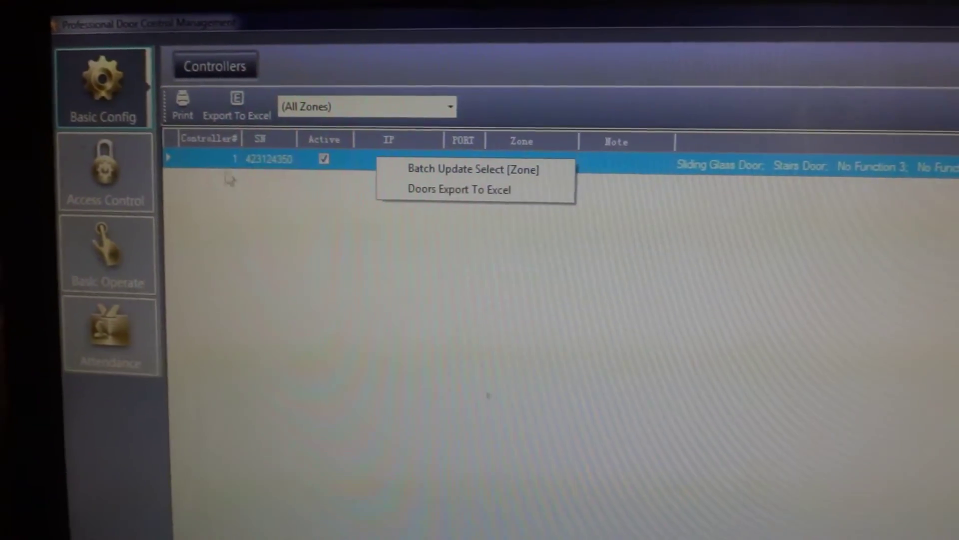
Switch to the Basic Operate door console and select inside it.
left_click(87, 247)
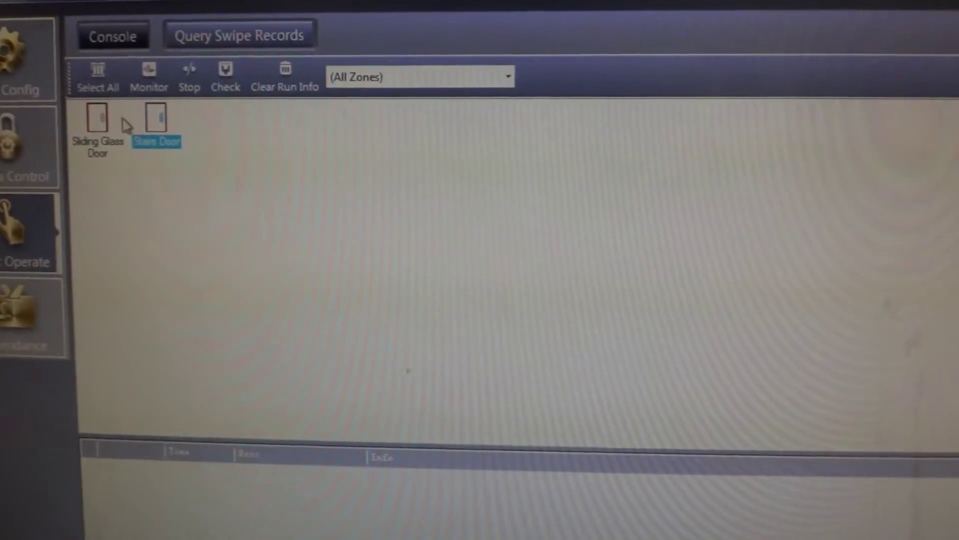
left_click(98, 128)
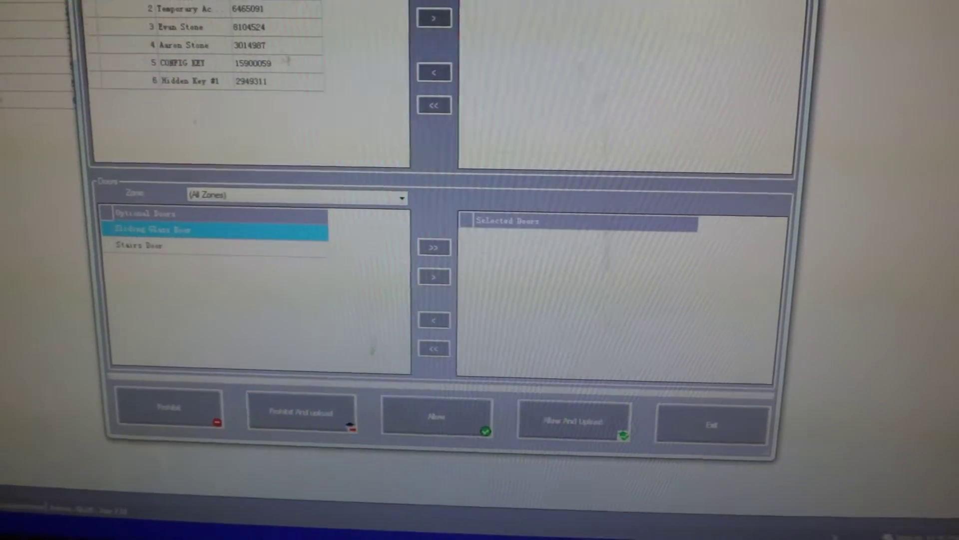
Give card 3014987 access to both the Sliding Glass Door and Stairs Door, and upload it.
left_click(300, 77)
left_click(466, 6)
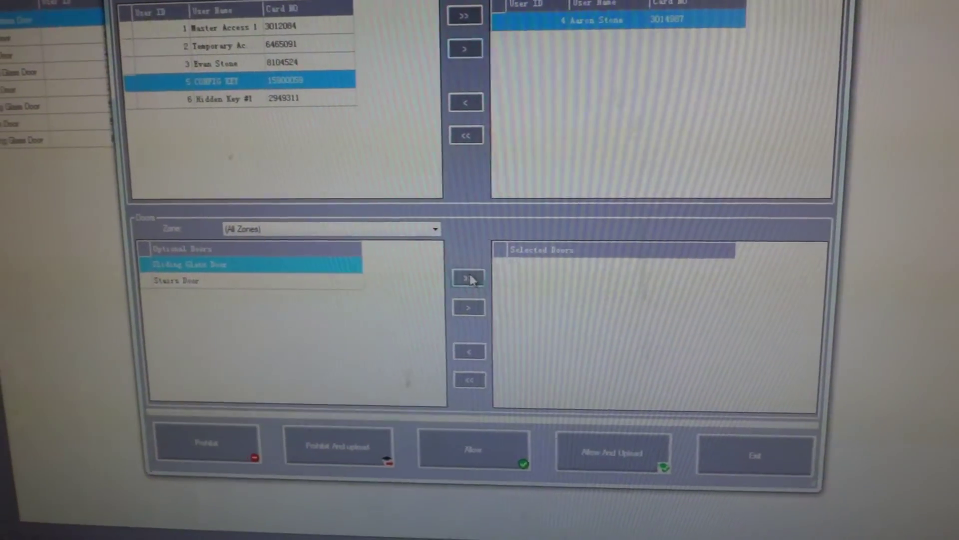
left_click(461, 287)
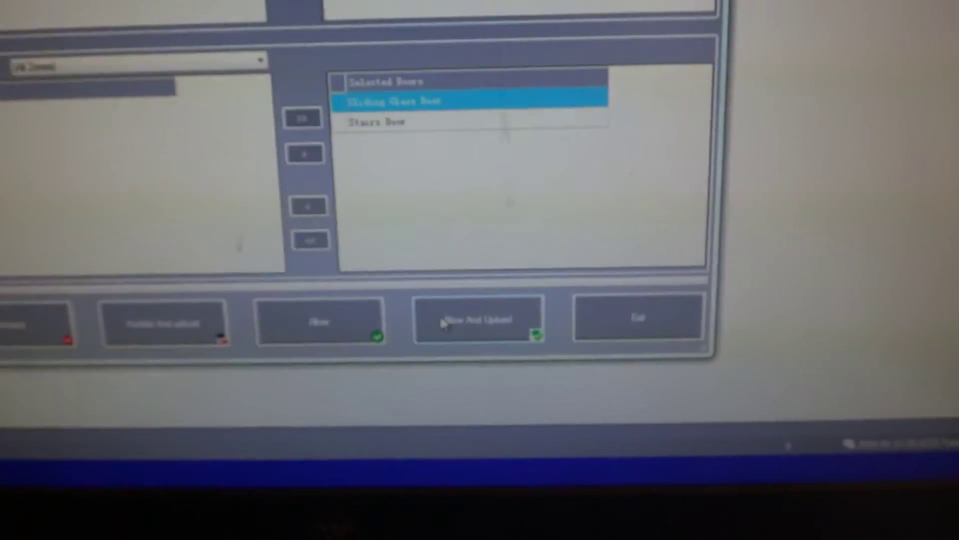
left_click(444, 323)
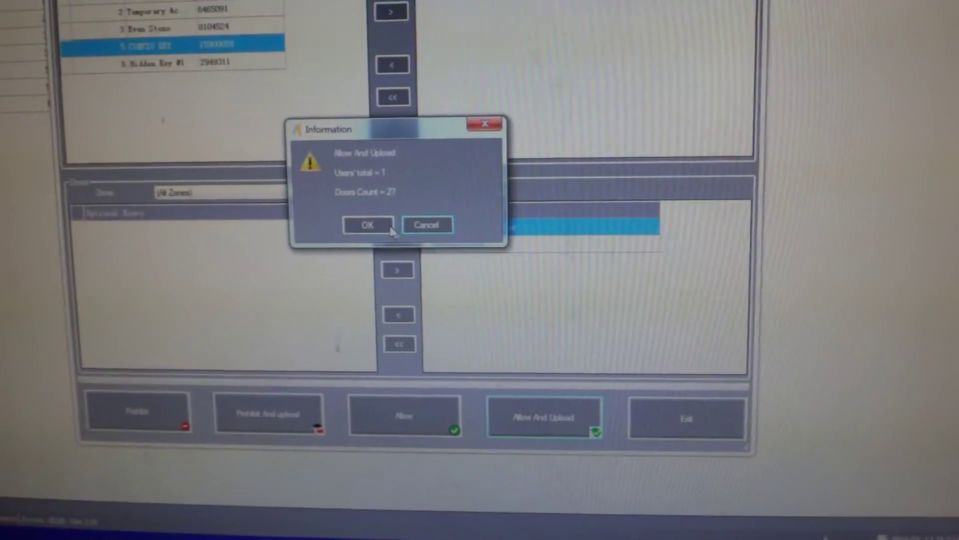
left_click(385, 243)
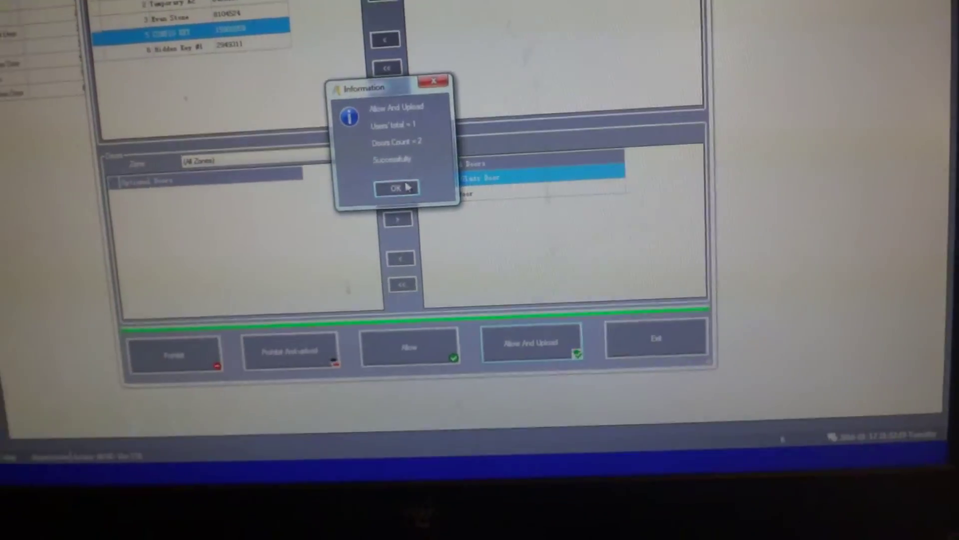
left_click(408, 197)
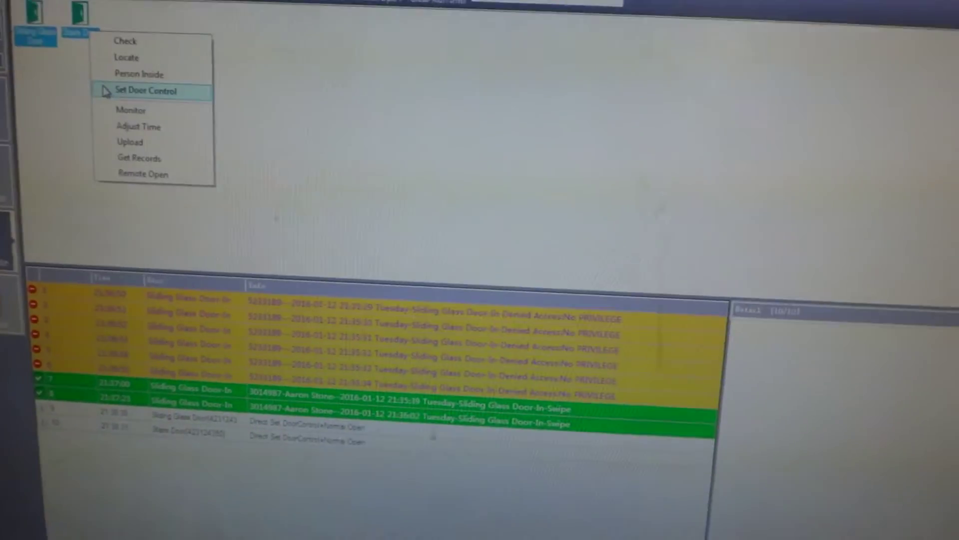
Set all doors to On Line from the door control settings.
left_click(217, 179)
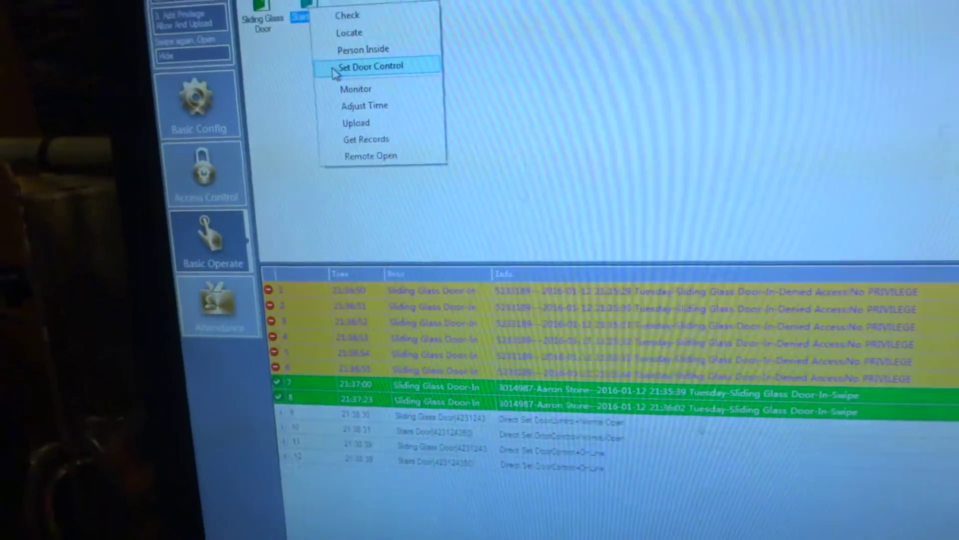
Set the Stairs Door to Normal Open, then reopen its door control settings.
left_click(335, 71)
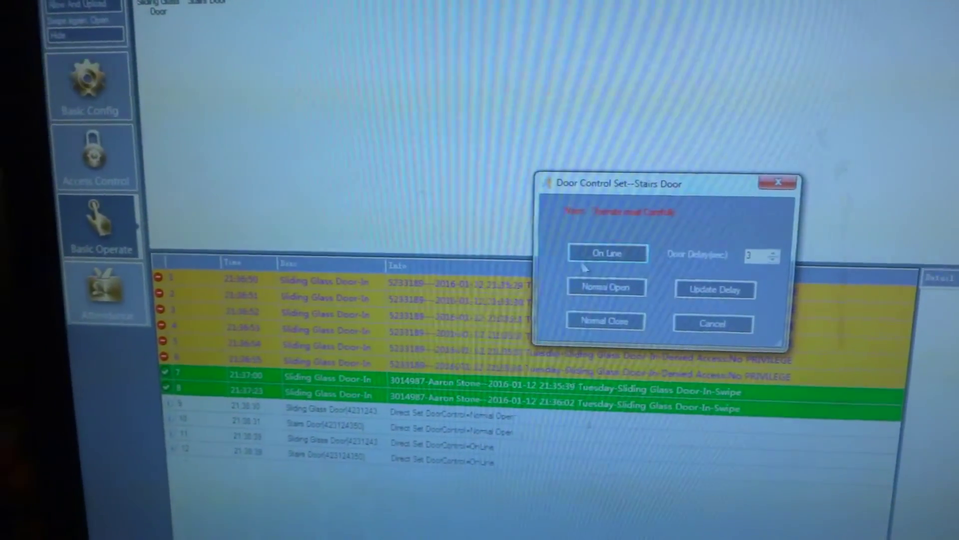
left_click(569, 309)
right_click(177, 59)
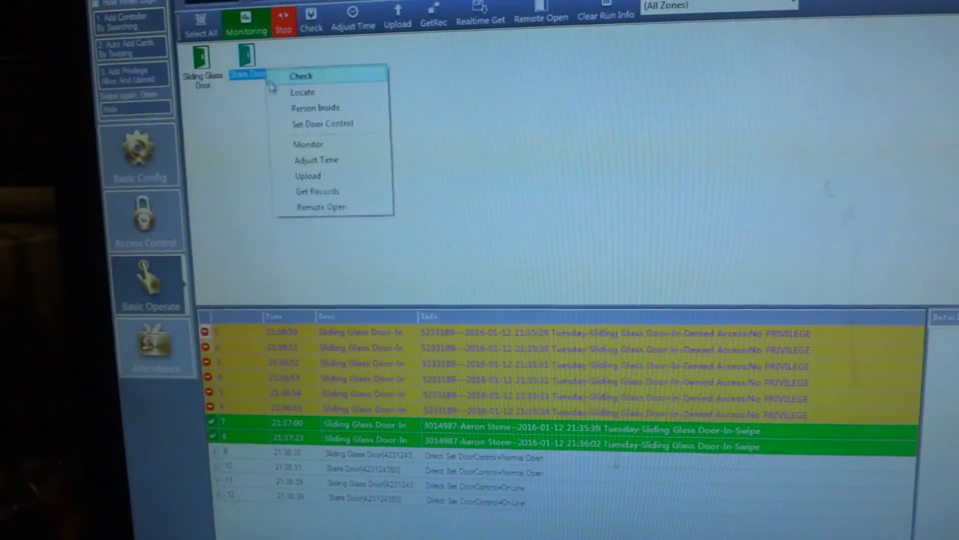
left_click(324, 132)
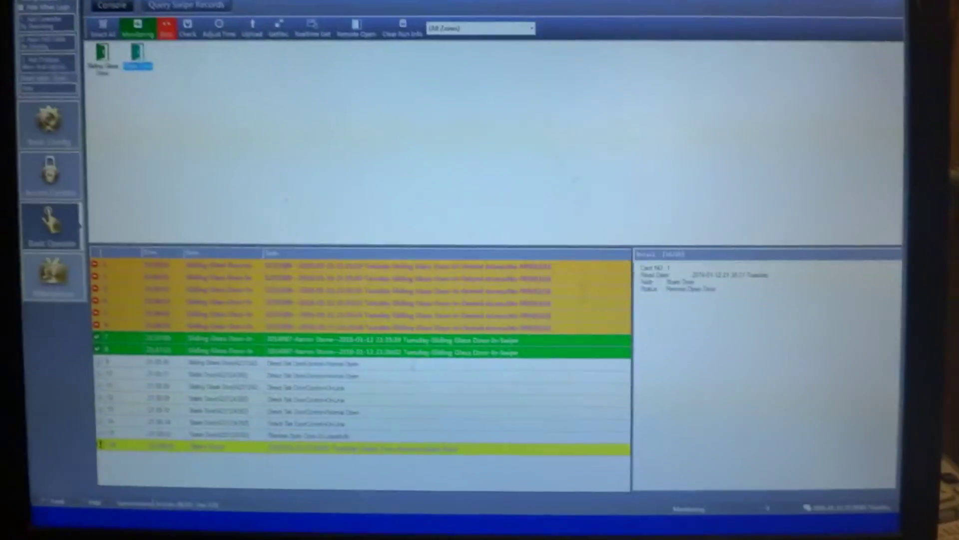
Attempt to close the Professional Door Control Management window from its top-right corner.
left_click(847, 11)
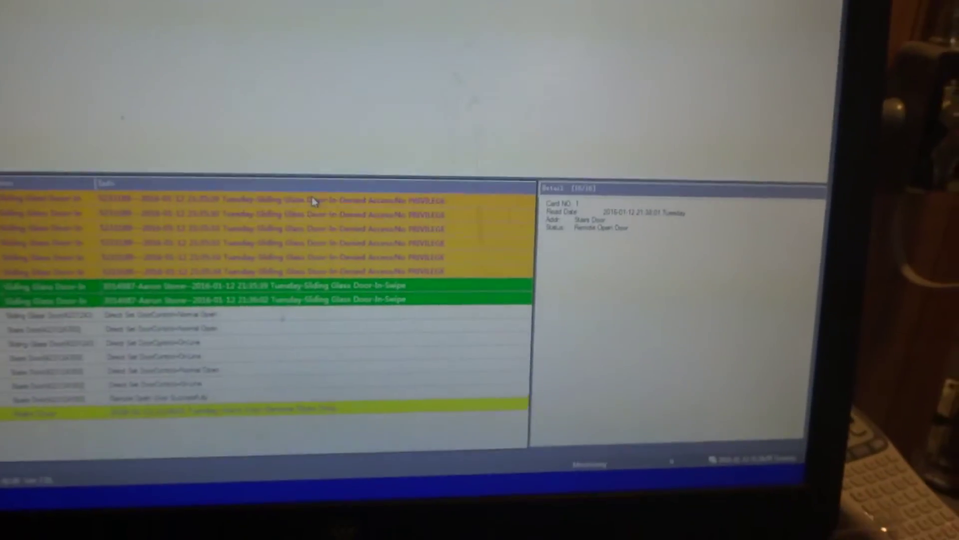
Exit Professional Door Control Management with Alt+F4 and continue past the tampering warning.
key("alt+F4")
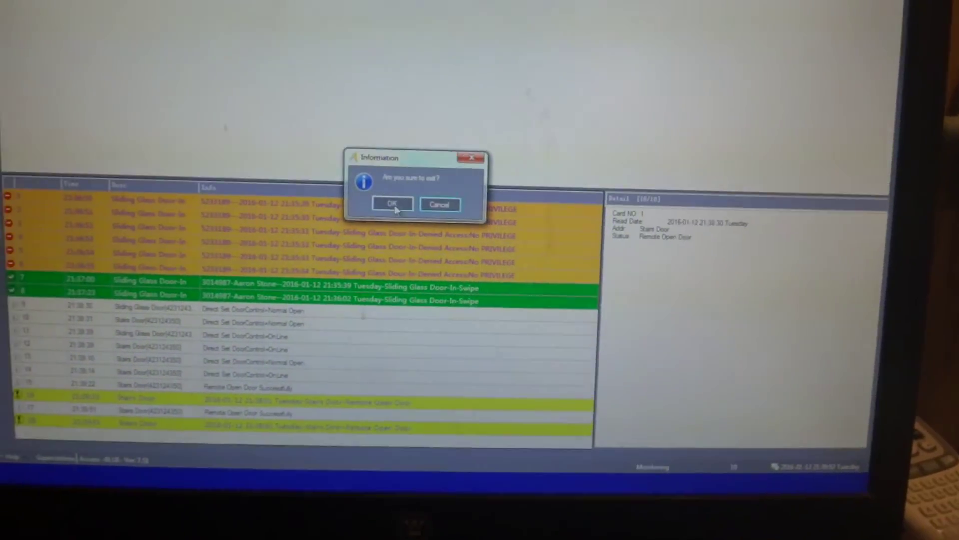
left_click(352, 158)
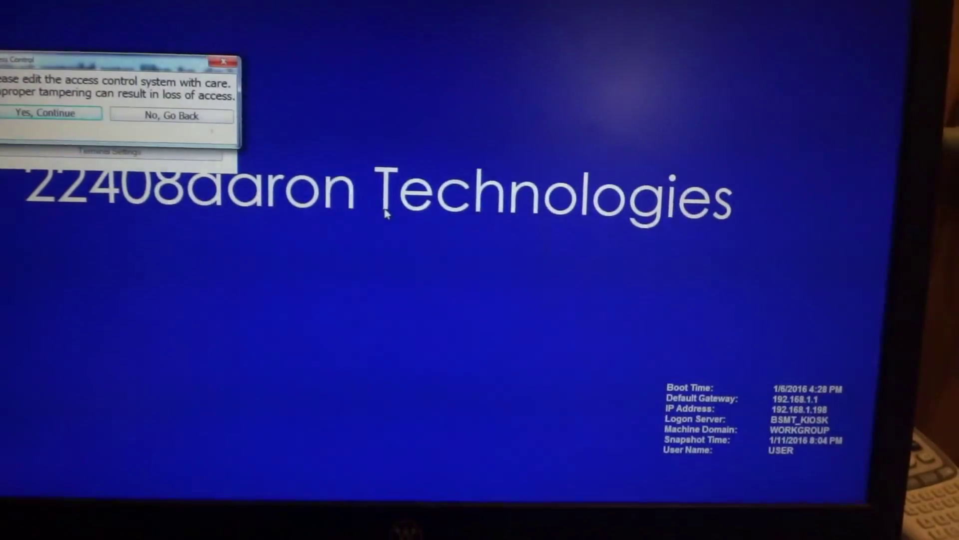
left_click(256, 55)
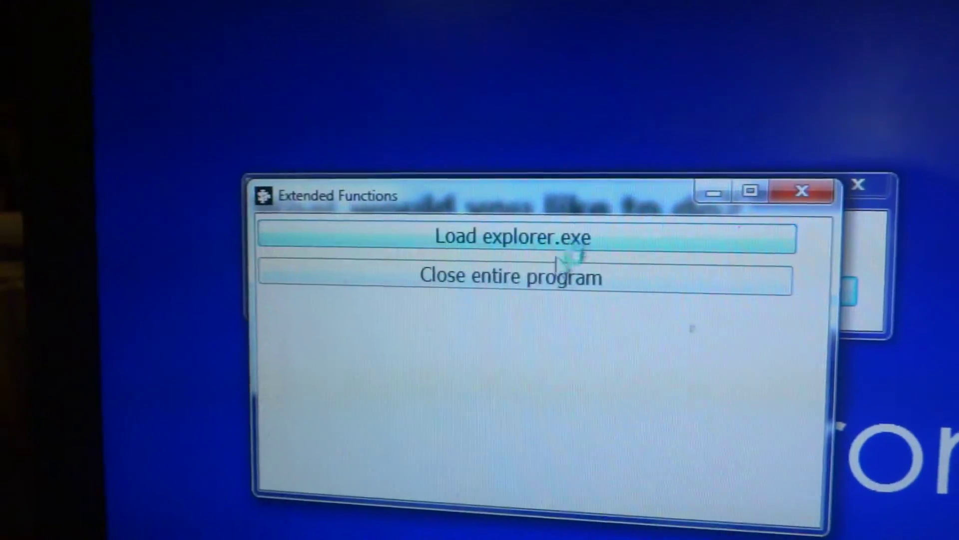
Load explorer.exe for the full desktop, view the Shut down options, then dismiss the Start menu.
left_click(553, 255)
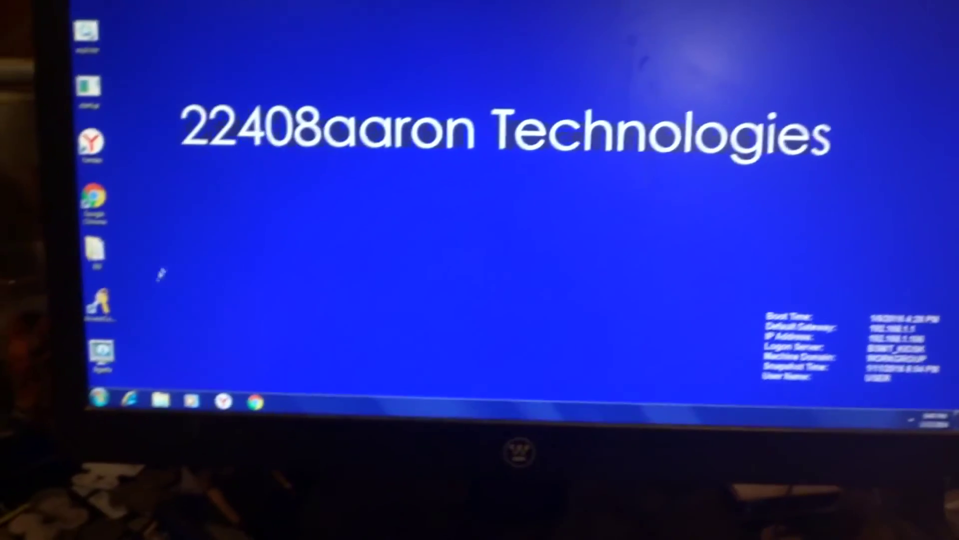
left_click(144, 373)
left_click(267, 353)
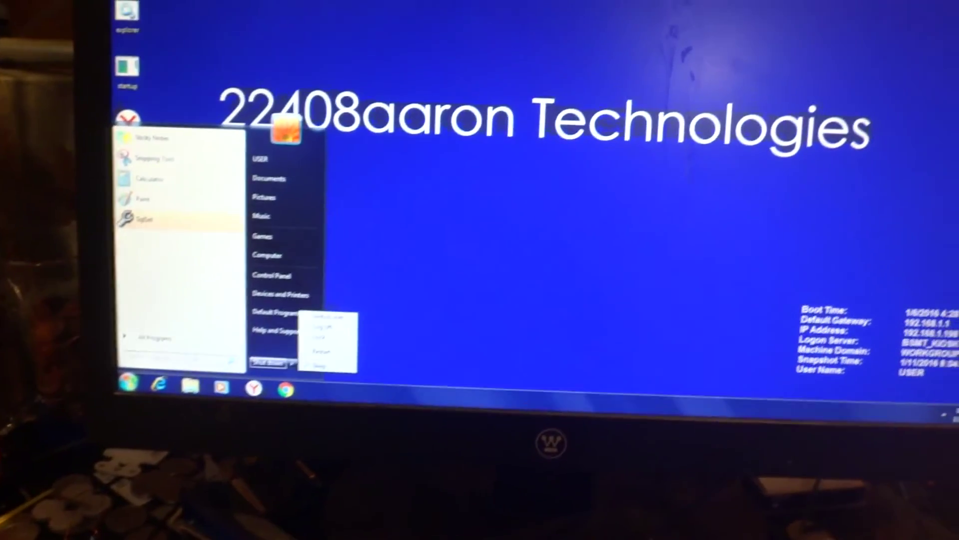
left_click(296, 341)
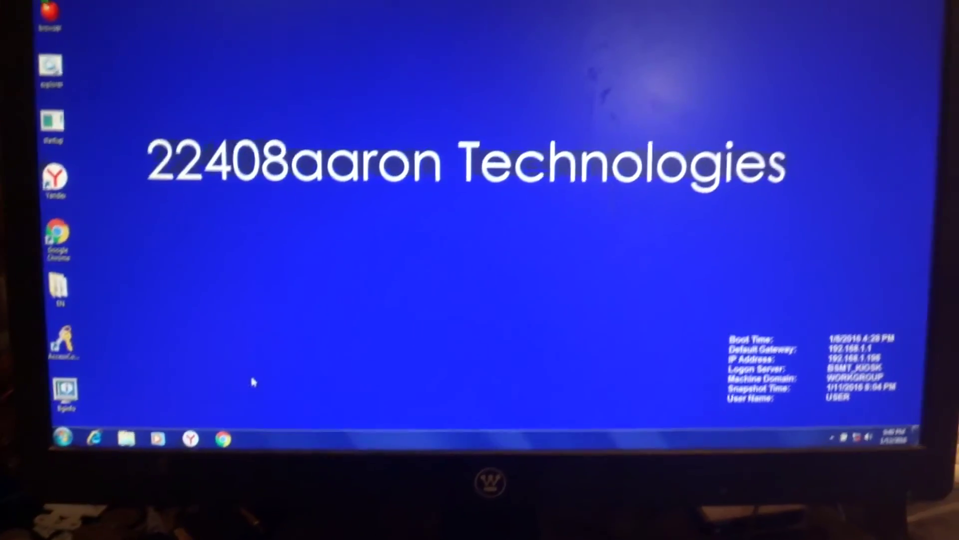